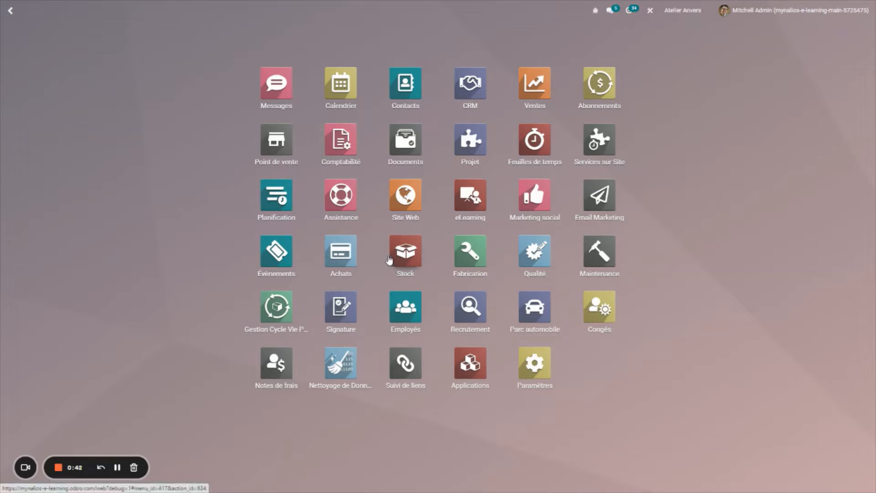
# Open the list of scrap orders (Rebut) in the Stock application
pyautogui.click(412, 248)
pyautogui.click(131, 13)
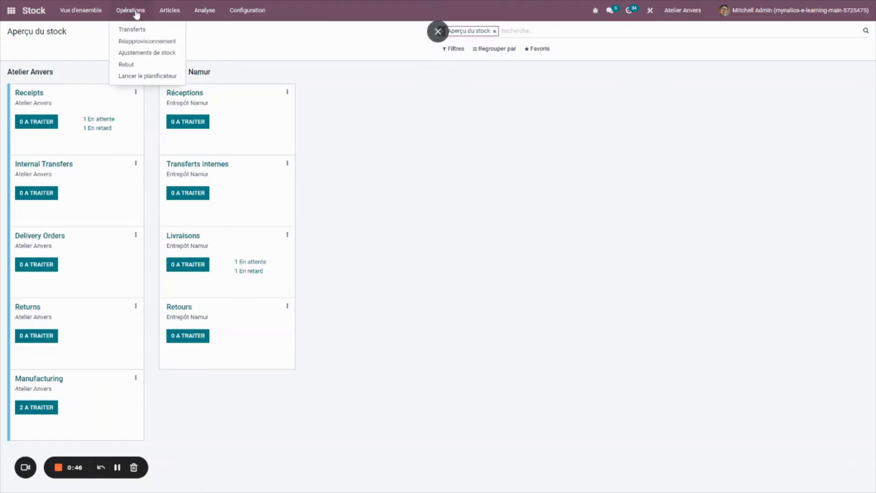
pyautogui.click(147, 65)
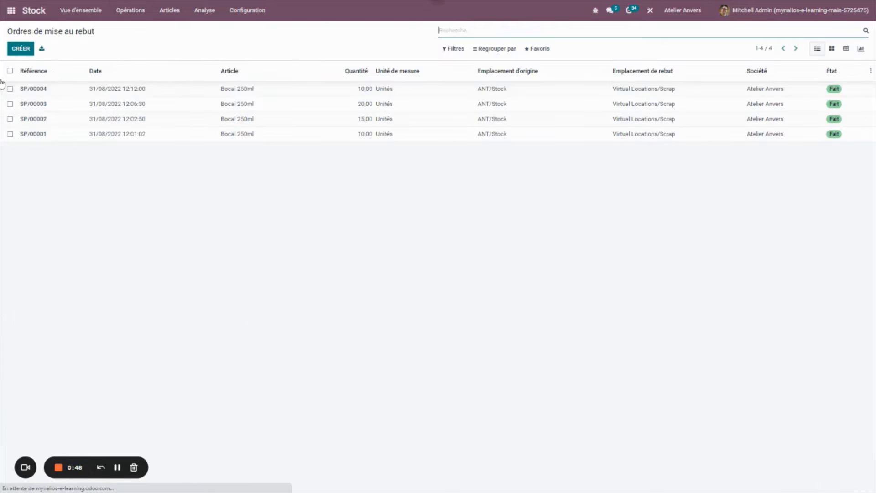
pyautogui.click(438, 31)
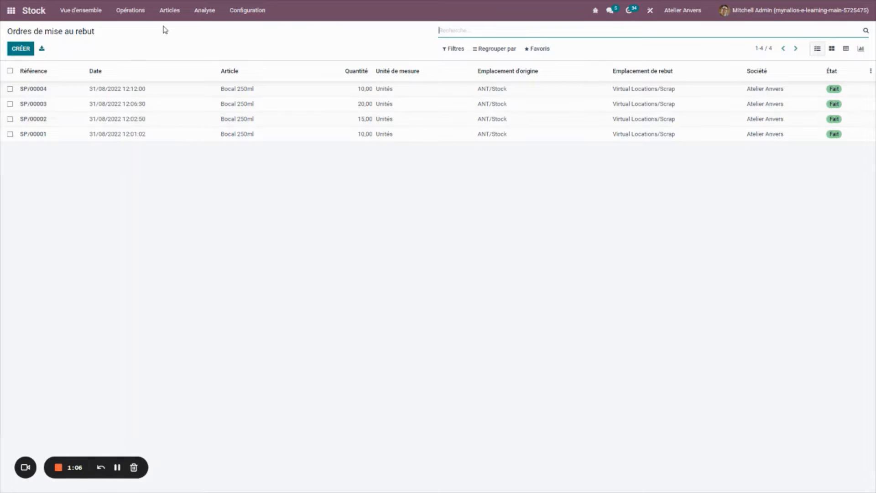
pyautogui.click(18, 49)
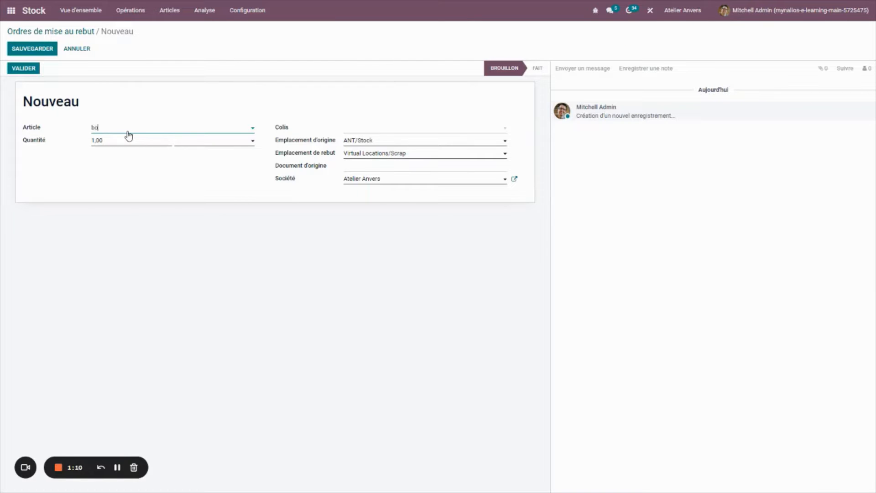
pyautogui.write('boca')
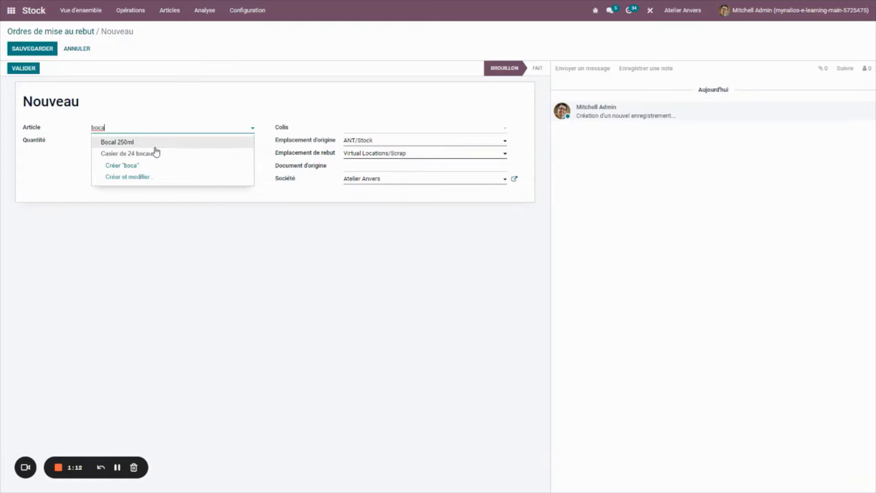
pyautogui.click(155, 149)
pyautogui.click(393, 128)
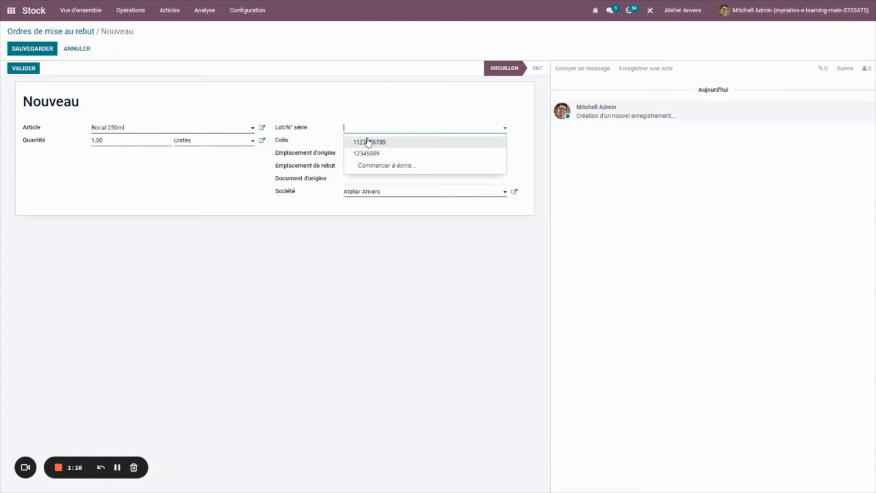
pyautogui.click(368, 142)
pyautogui.click(124, 141)
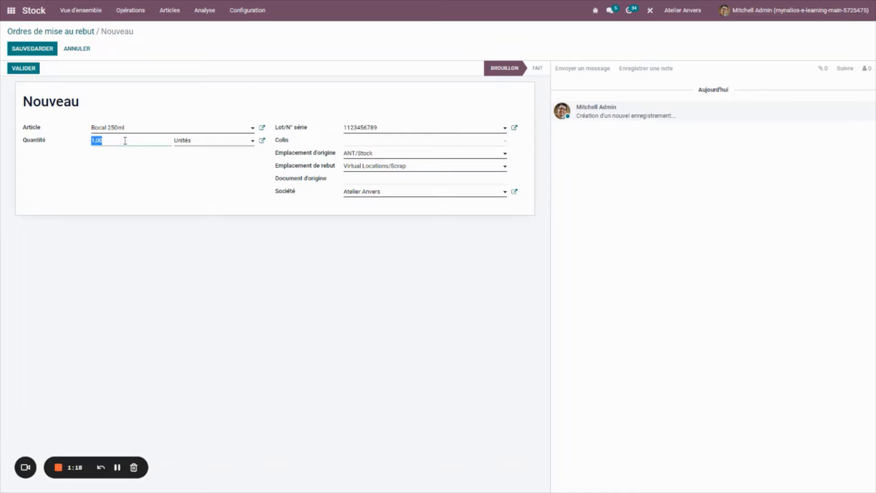
pyautogui.write('1')
pyautogui.click(211, 168)
pyautogui.click(34, 49)
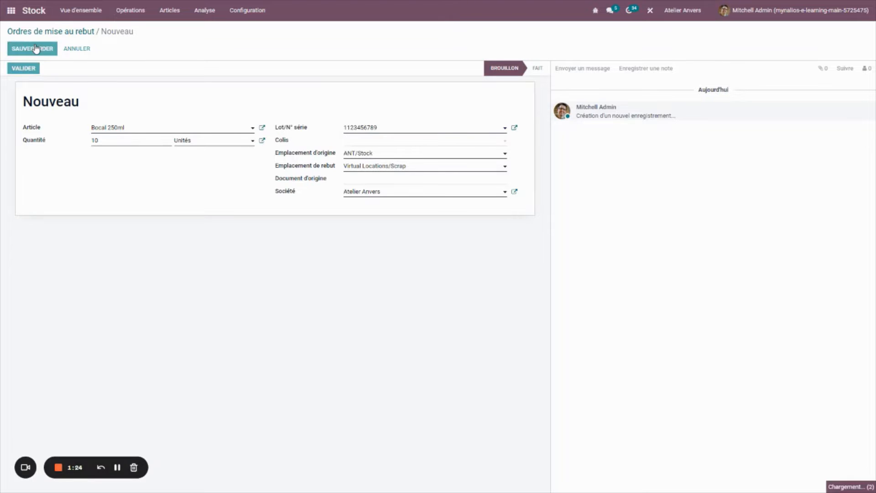
# Check the available stock of Bocal 250ml, return to the draft scrap order and validate it
pyautogui.click(110, 128)
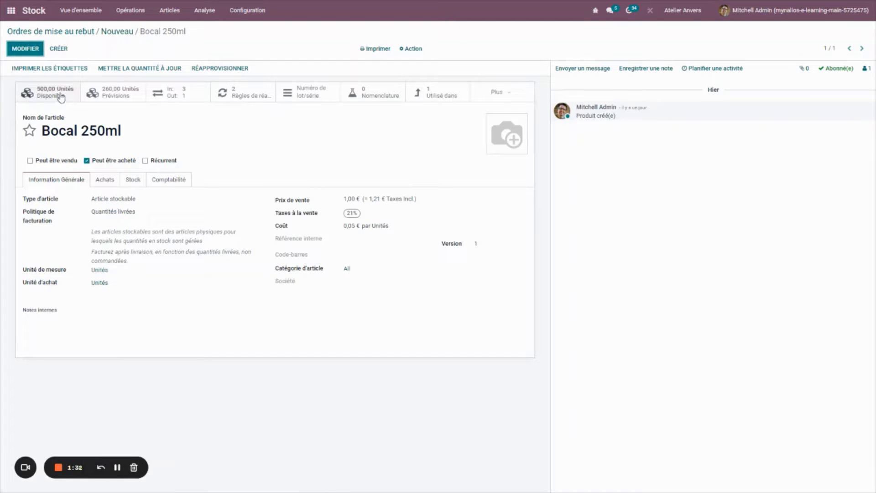
pyautogui.click(122, 32)
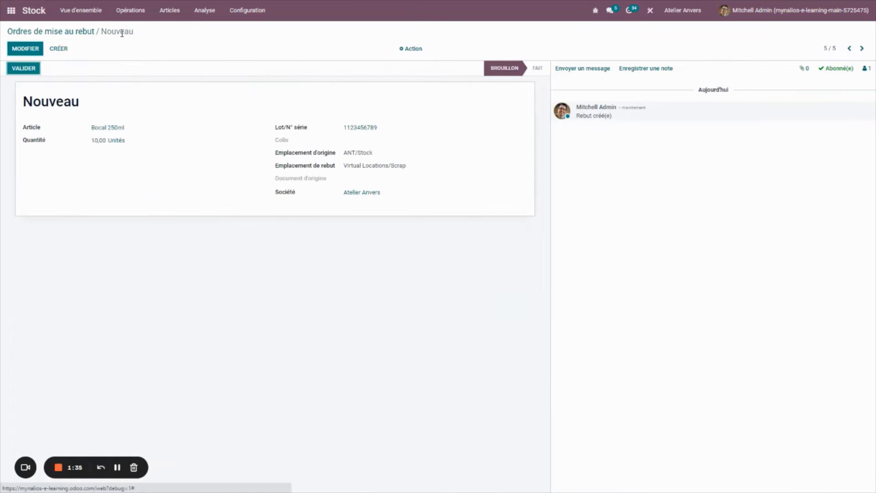
pyautogui.click(21, 71)
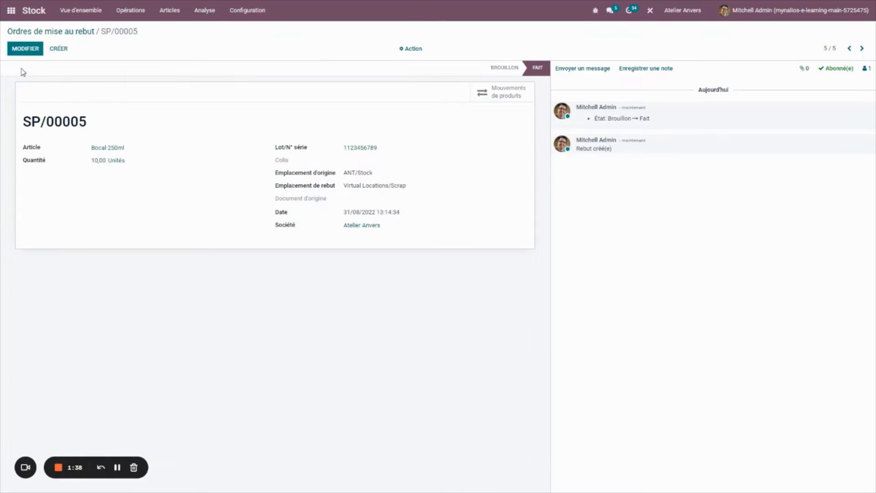
# Check the stock of Bocal 250ml from the validated scrap order, and return to the scrap orders list
pyautogui.click(117, 147)
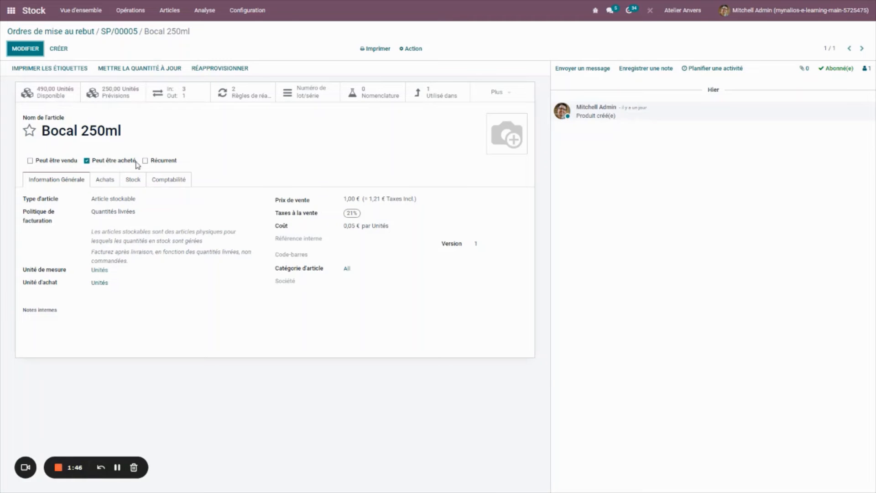
pyautogui.click(124, 34)
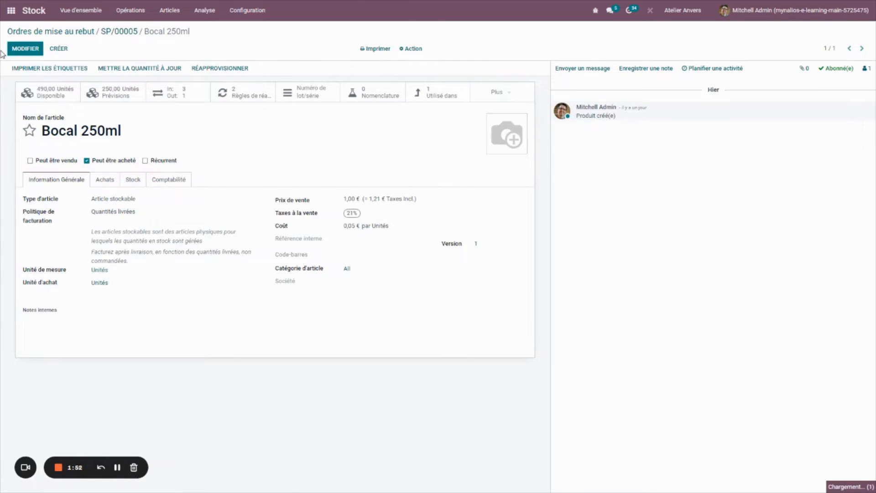
pyautogui.click(71, 33)
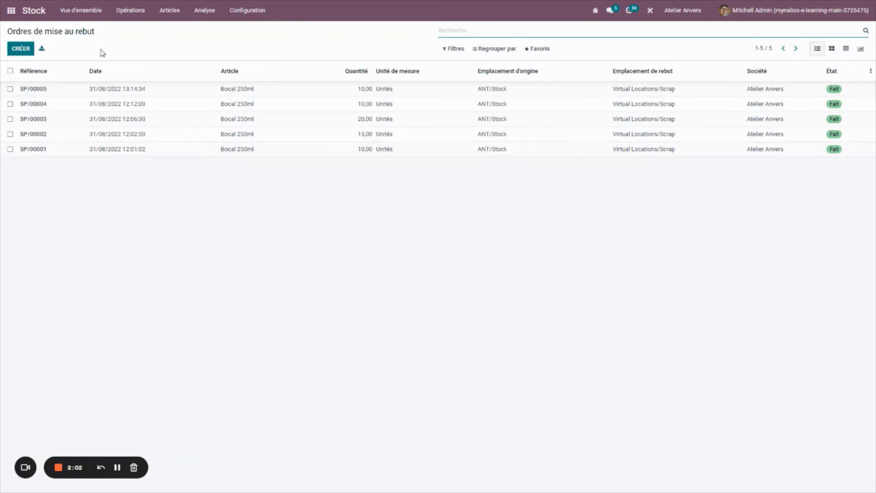
# Switch to the Fabrication application and open the confirmed manufacturing order for Yaourt à l'unité
pyautogui.click(11, 10)
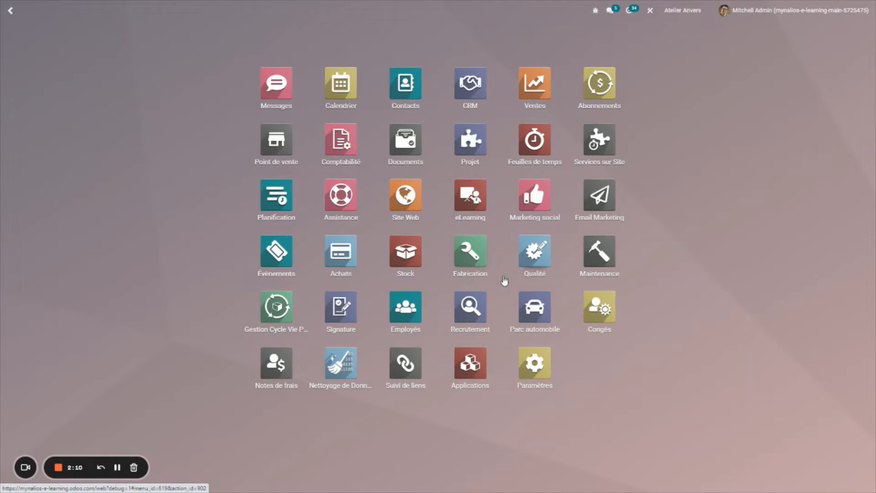
pyautogui.click(465, 260)
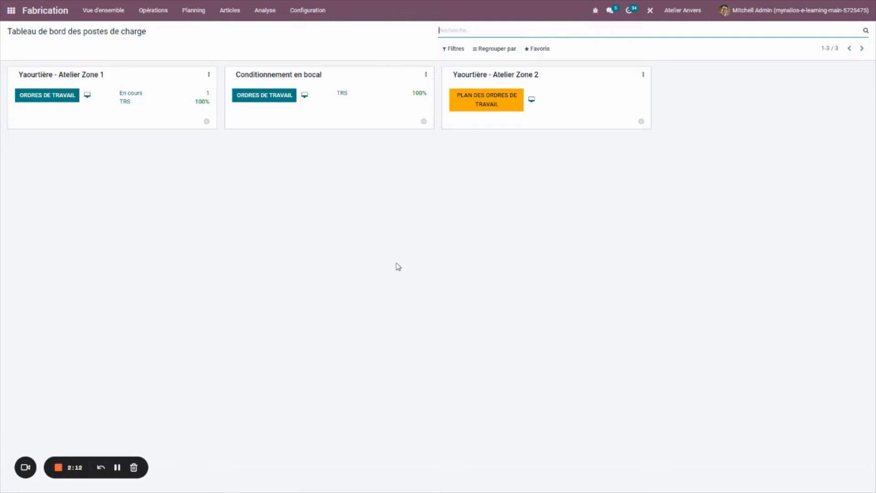
pyautogui.click(157, 17)
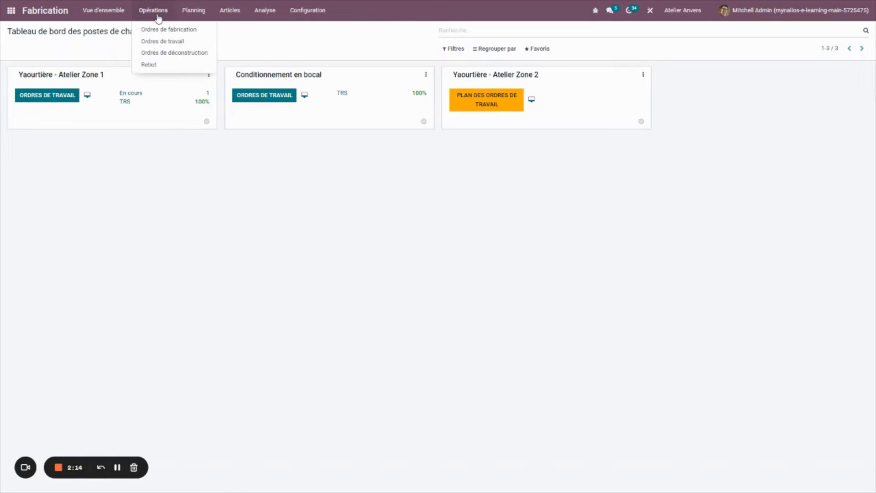
pyautogui.click(166, 30)
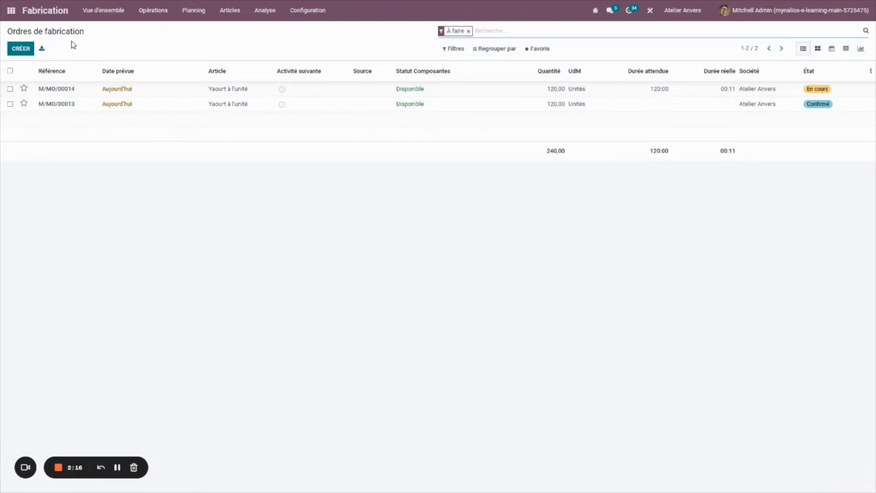
pyautogui.click(53, 106)
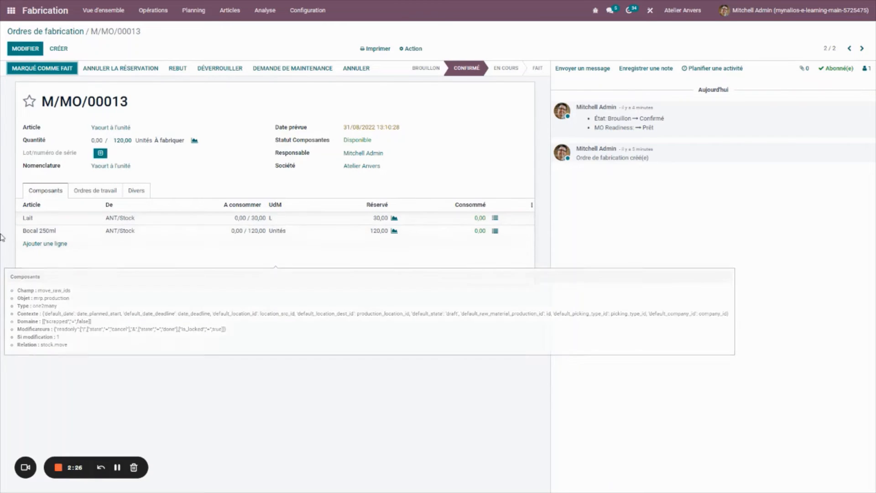
# Set the manufacturing order's produced quantity to 100 units, generate a lot number and save the lot record
pyautogui.click(97, 140)
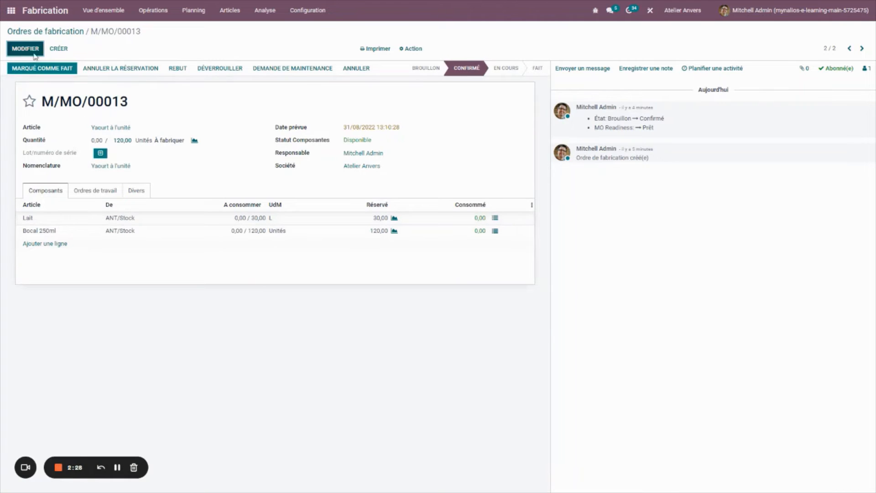
pyautogui.doubleClick(118, 140)
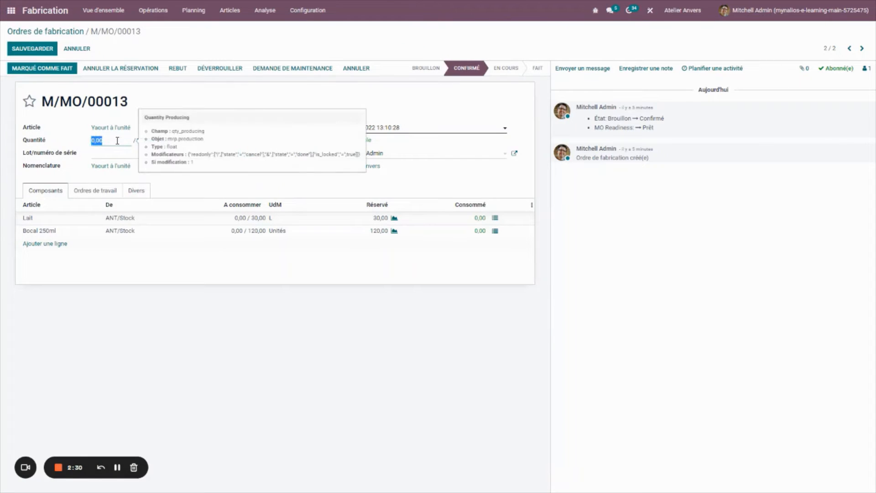
pyautogui.write('10')
pyautogui.click(185, 94)
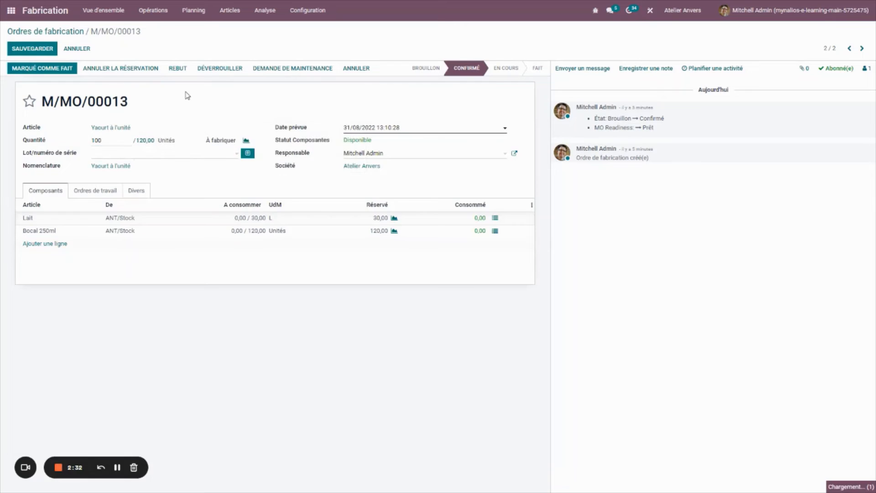
pyautogui.click(248, 175)
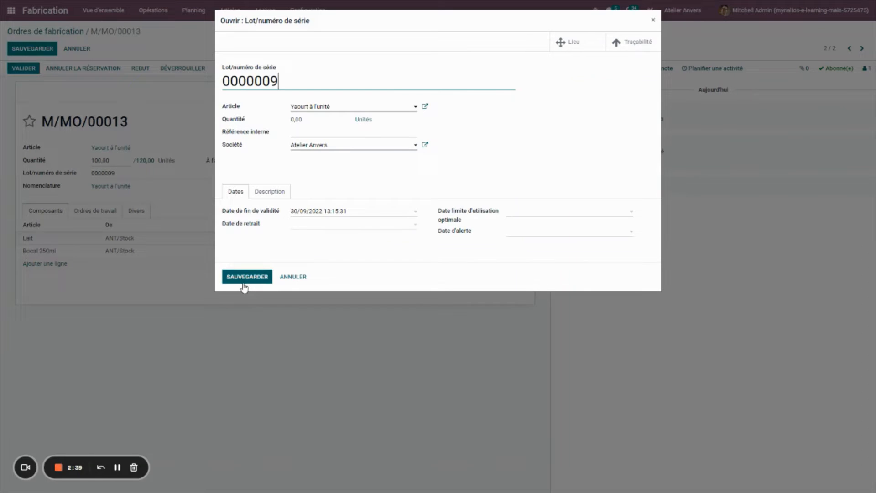
pyautogui.click(244, 286)
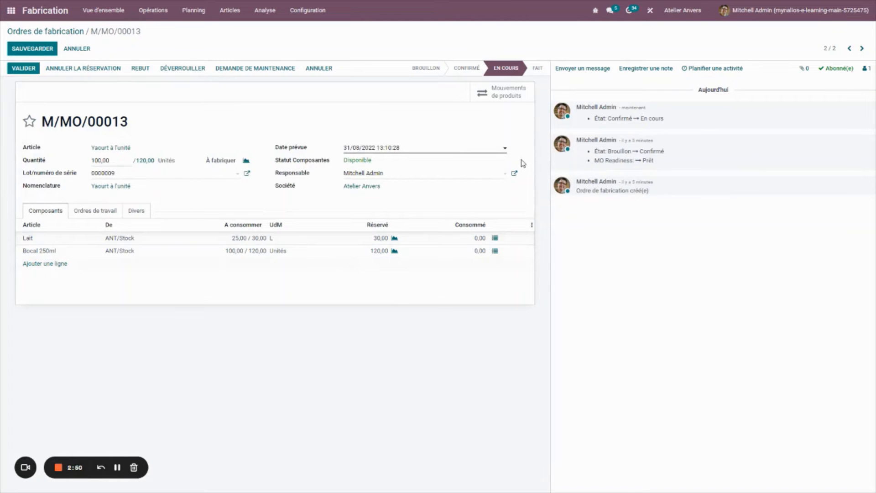
# Record 25 L of Lait from lot 1234568 as consumed in the detailed operations
pyautogui.click(494, 238)
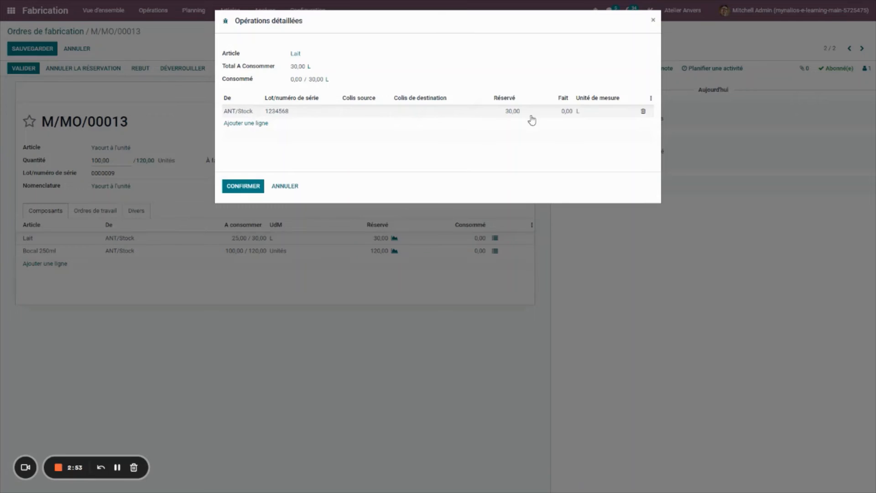
pyautogui.click(565, 114)
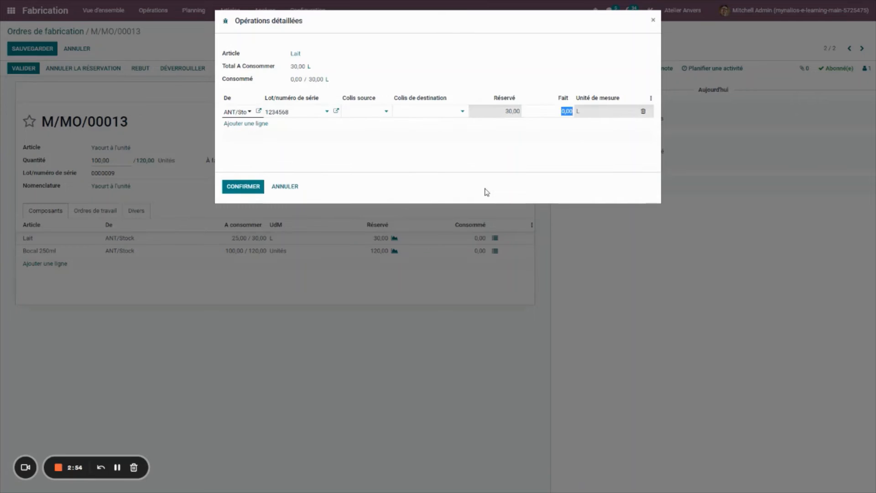
pyautogui.write('25')
pyautogui.click(251, 185)
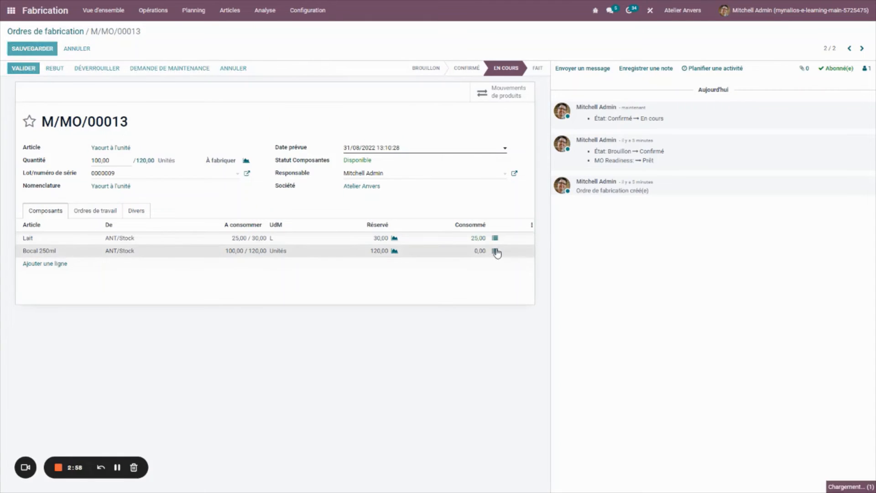
pyautogui.click(494, 251)
pyautogui.click(567, 113)
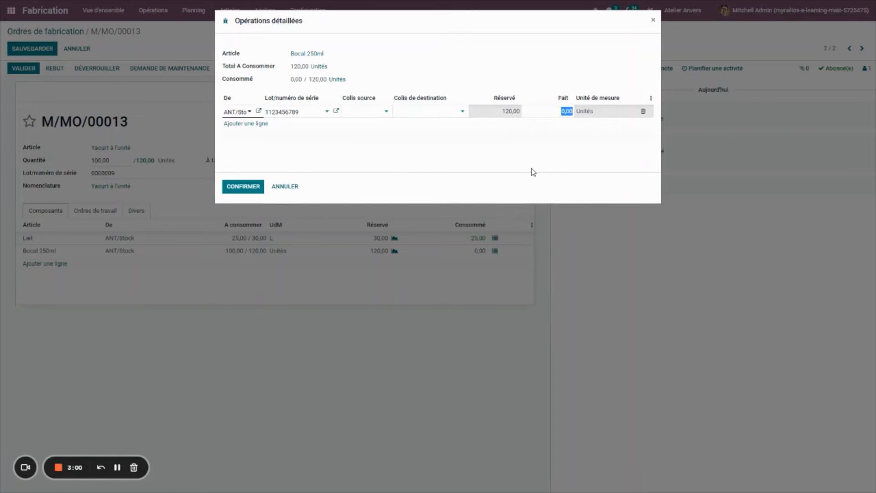
pyautogui.write('1')
pyautogui.click(252, 187)
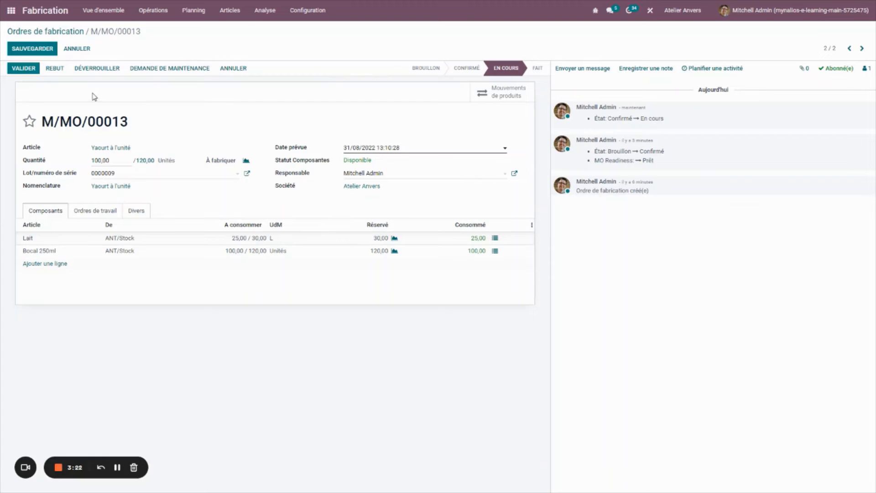
pyautogui.click(55, 69)
pyautogui.click(343, 53)
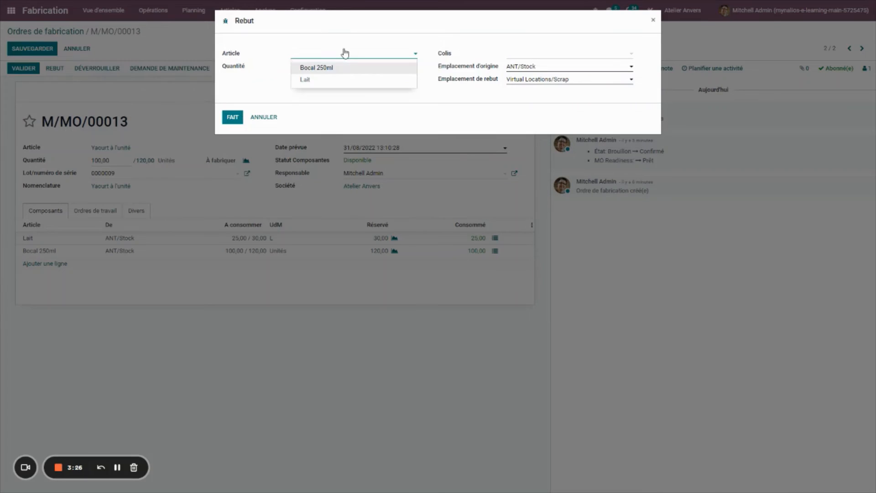
pyautogui.click(343, 69)
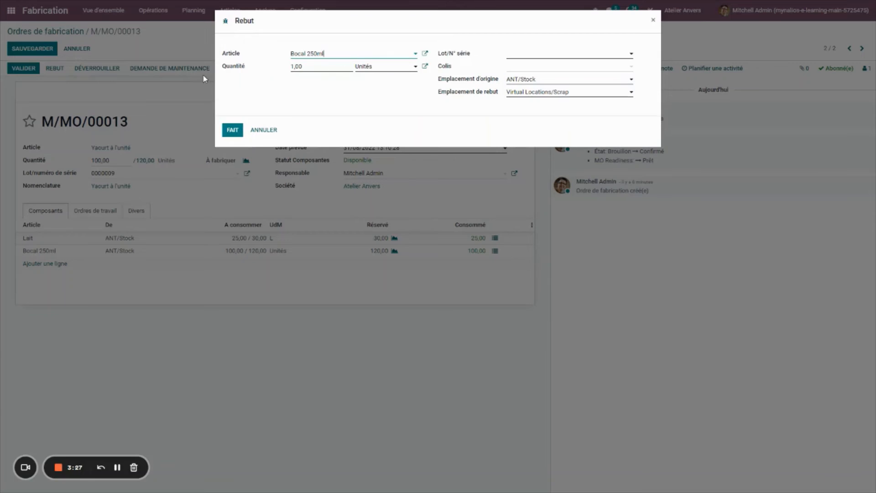
pyautogui.click(323, 68)
pyautogui.write('20')
pyautogui.click(542, 54)
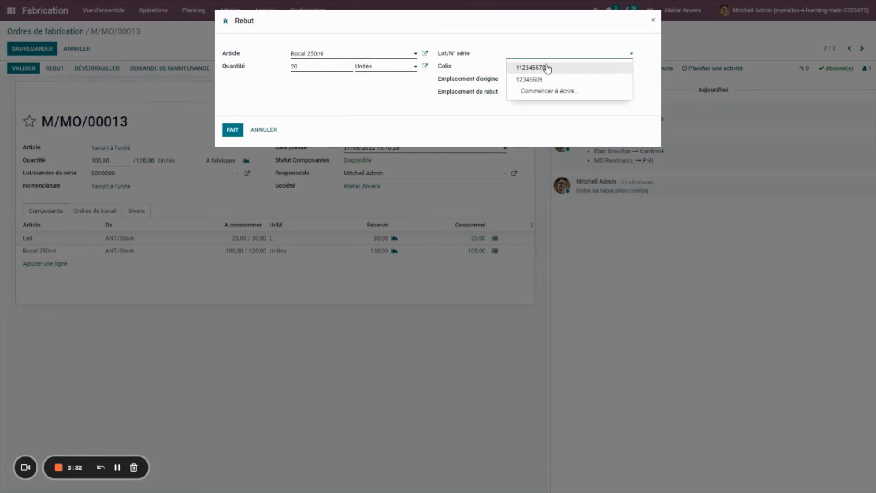
pyautogui.click(546, 69)
pyautogui.click(232, 130)
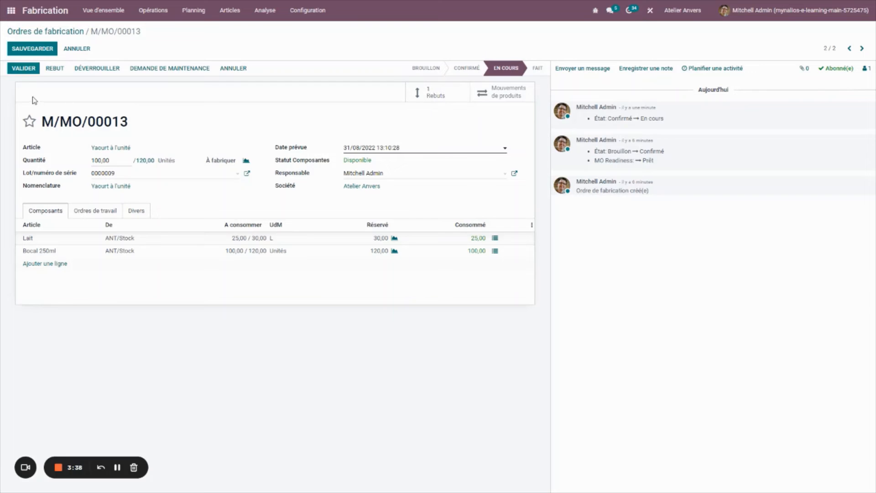
# Validate the manufacturing order without creating a backorder for the remaining quantity
pyautogui.click(25, 68)
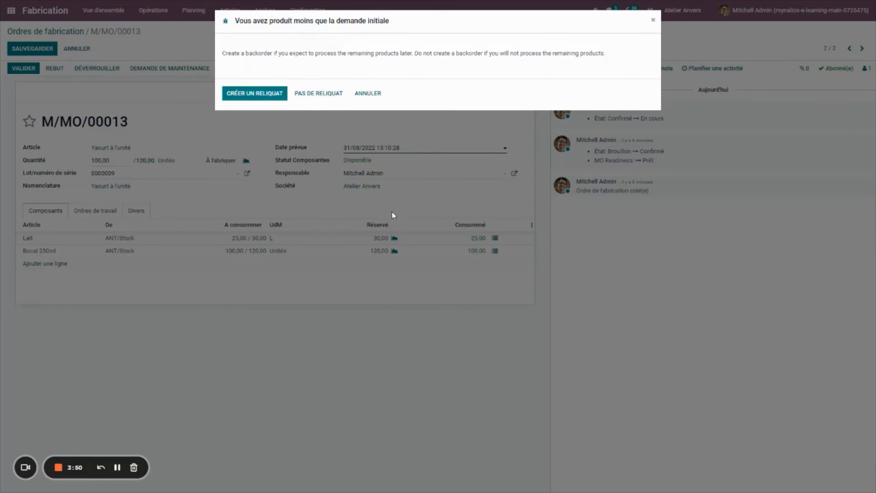
pyautogui.click(344, 94)
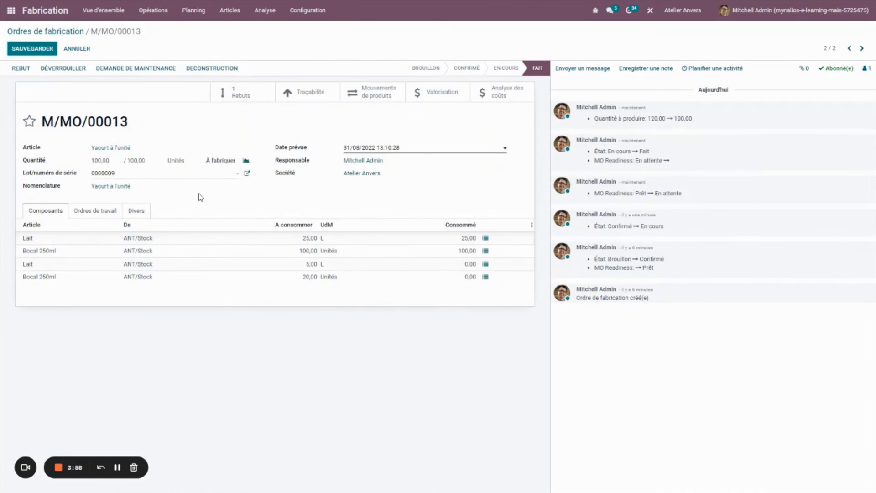
# Log the internal note "Casse lors du transport" on the manufacturing order's scrap order SP/00006
pyautogui.click(252, 101)
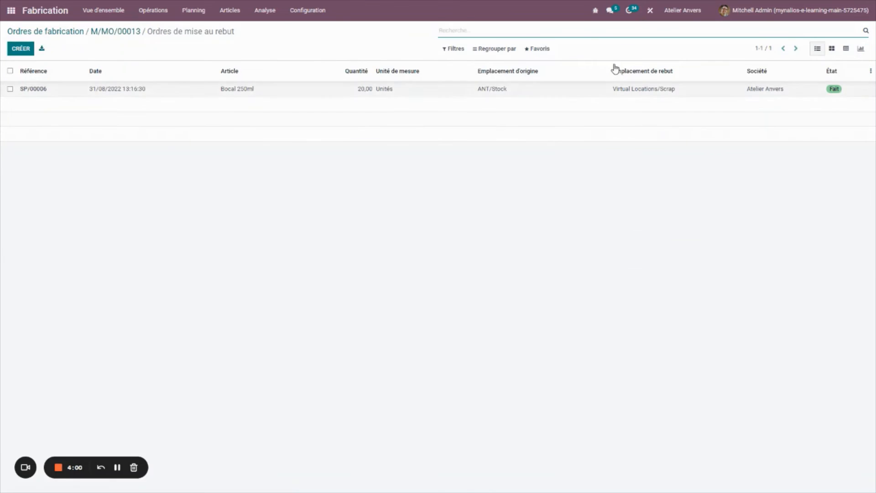
pyautogui.click(34, 89)
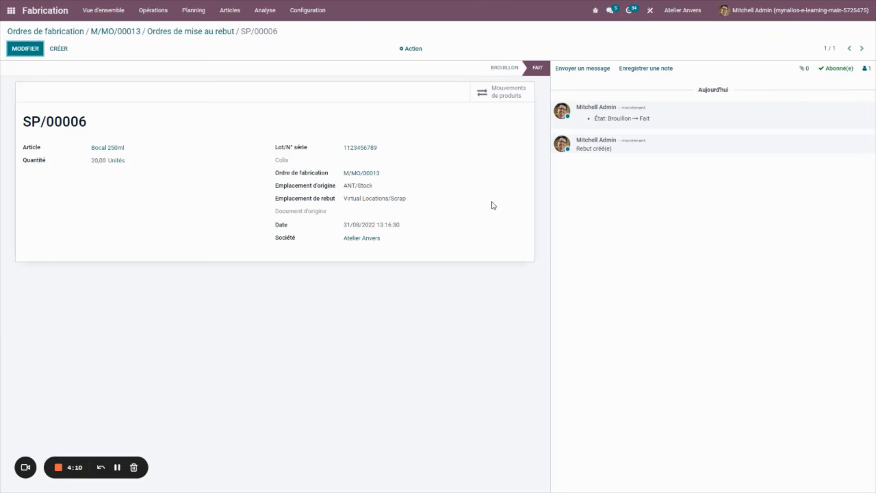
pyautogui.click(630, 71)
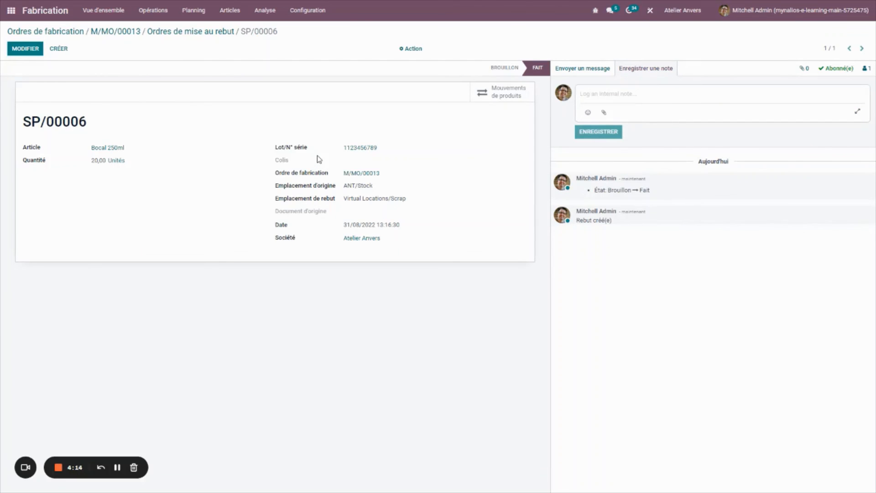
pyautogui.write('Casse lors du transport')
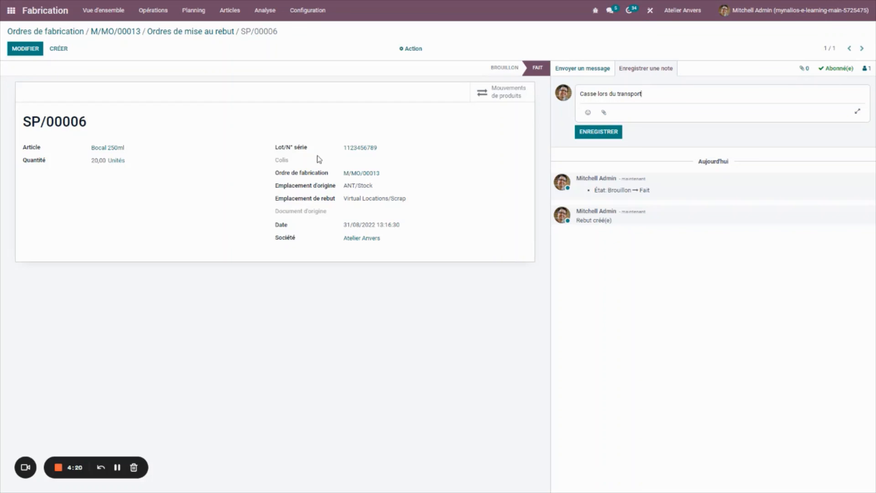
pyautogui.click(614, 133)
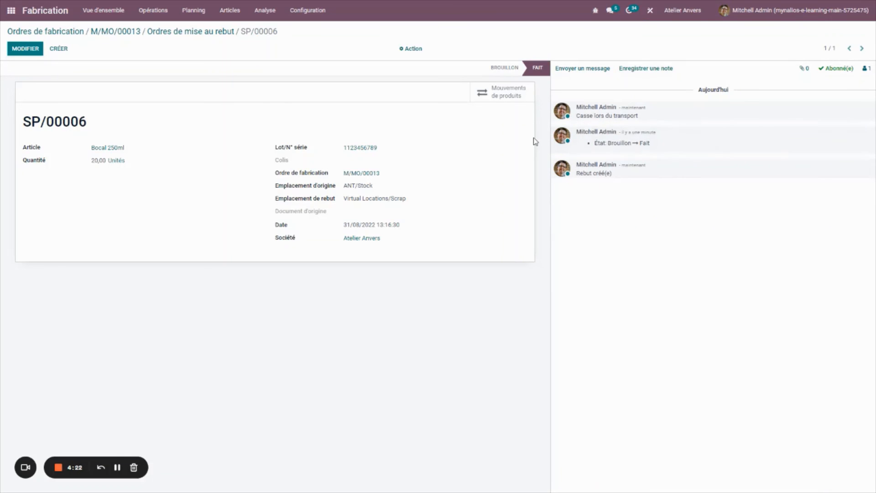
# Review scrap order SP/00006 from the scrap orders list in the Stock app, including its linked manufacturing order, and return to the list
pyautogui.click(11, 10)
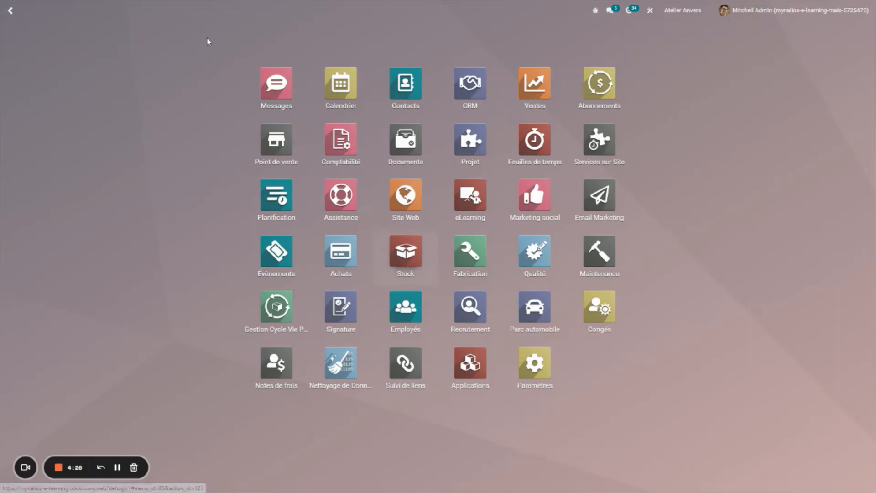
pyautogui.click(424, 267)
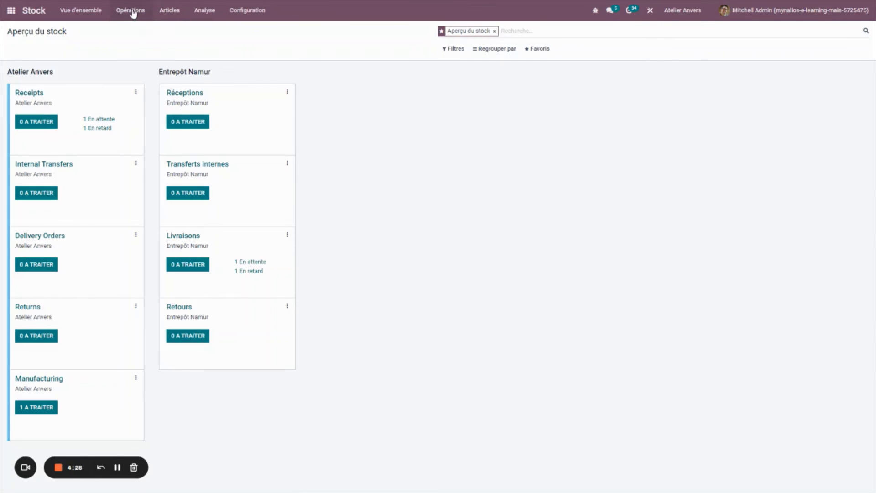
pyautogui.click(132, 10)
pyautogui.click(137, 66)
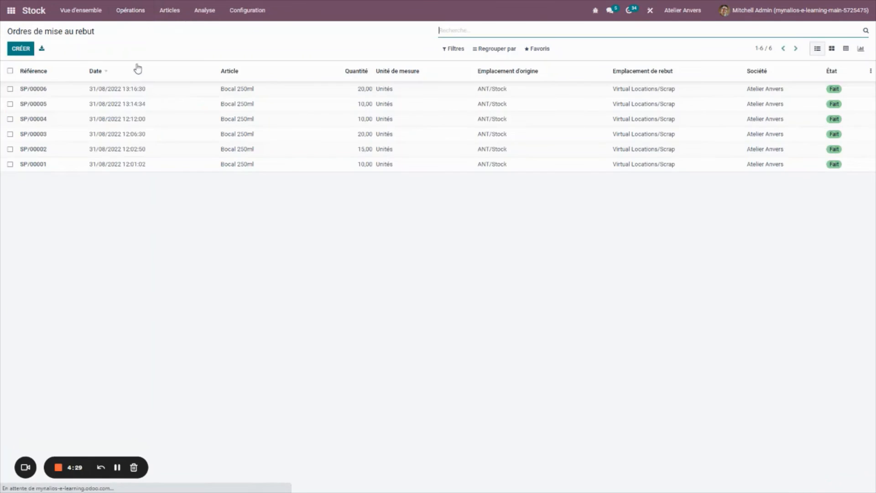
pyautogui.click(96, 91)
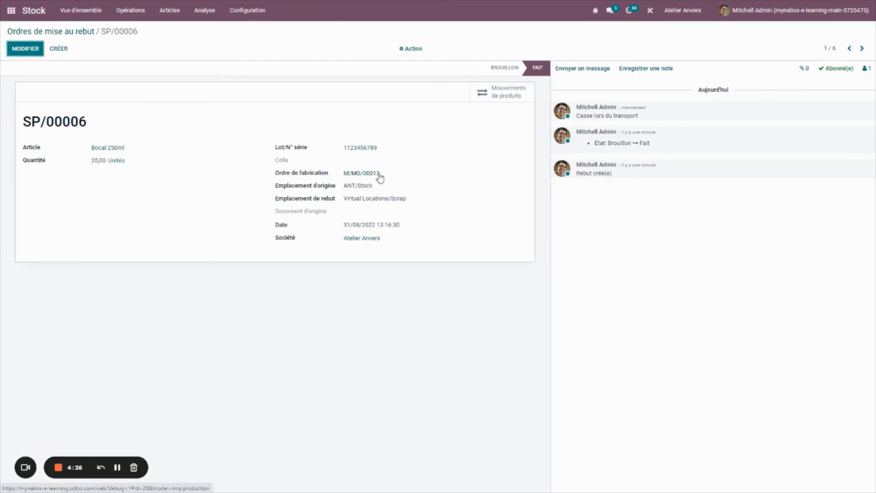
pyautogui.click(51, 32)
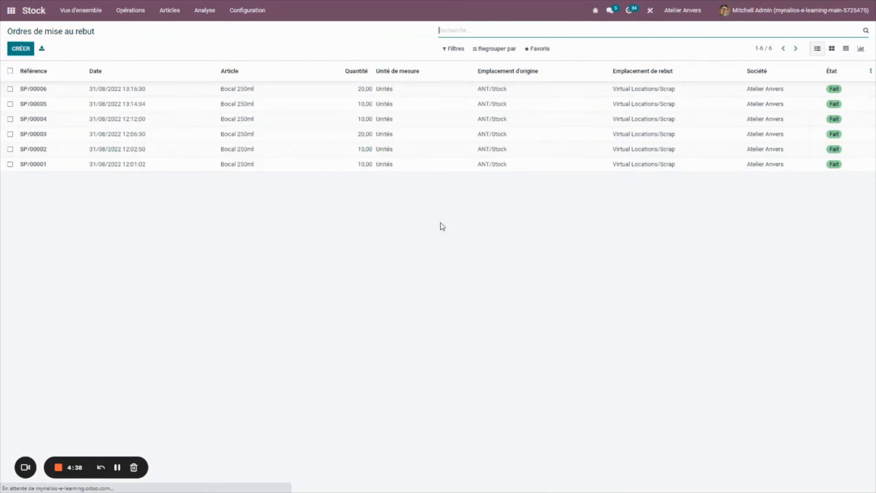